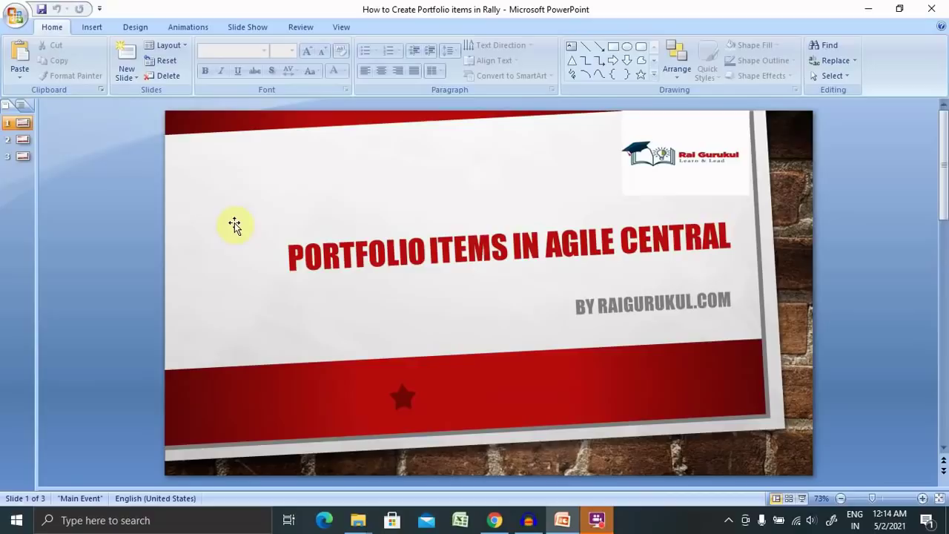
Go to slide 2, the Agenda slide listing the four Rally portfolio-item topics.
{"action": "left_click", "coordinate": [24, 140]}
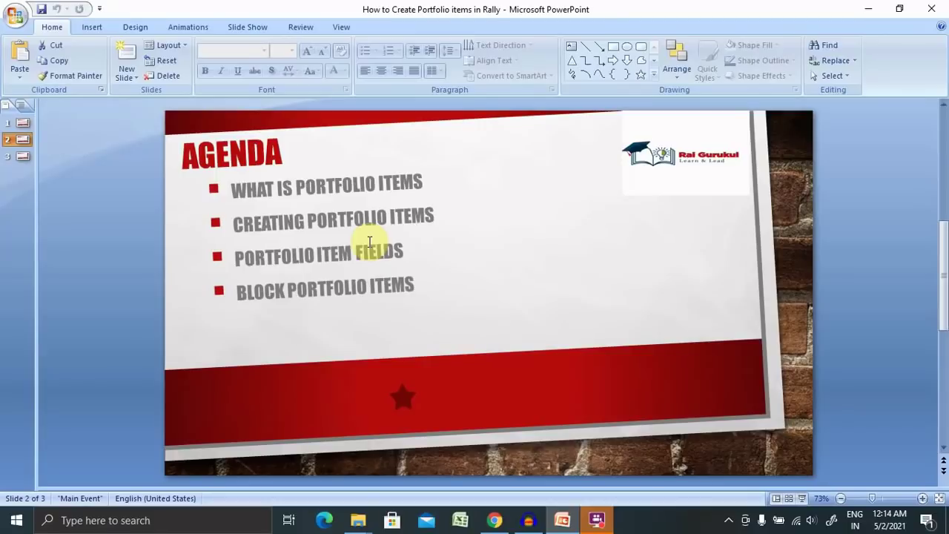
Switch to Rally in the browser and open Portfolio > Portfolio Items.
{"action": "left_click", "coordinate": [508, 525]}
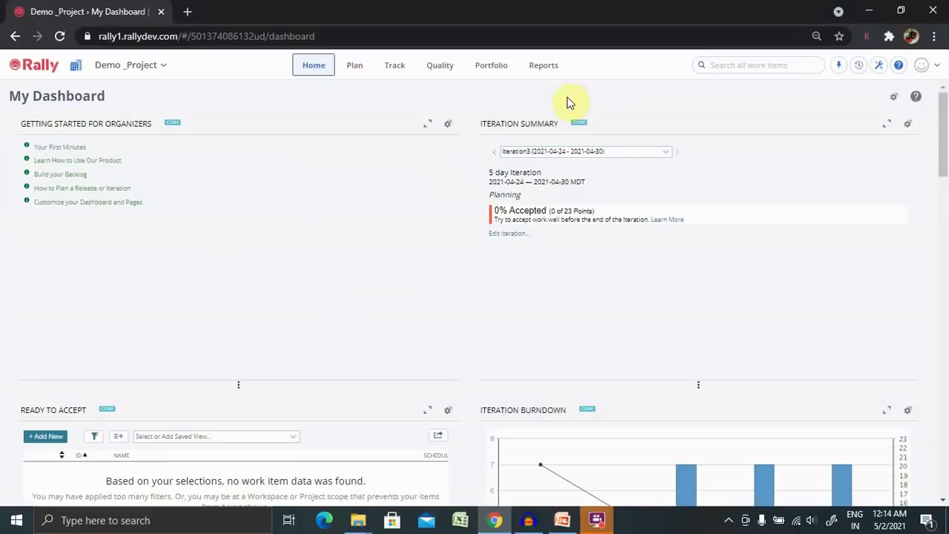
{"action": "left_click", "coordinate": [485, 68]}
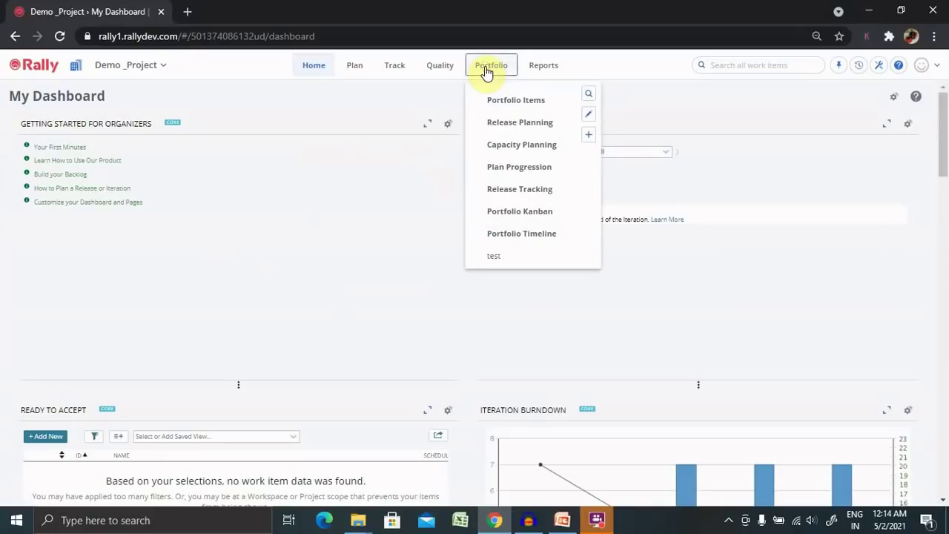
{"action": "left_click", "coordinate": [524, 102]}
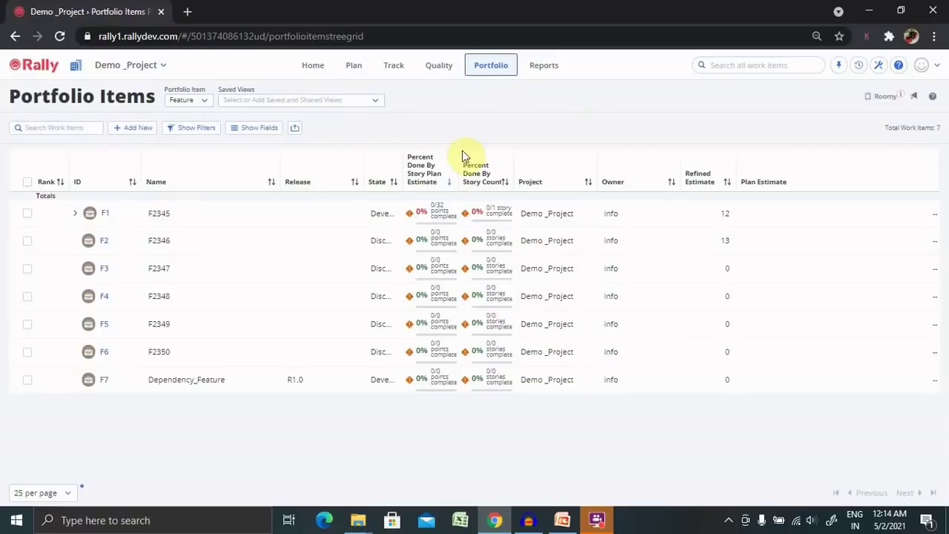
Keep Feature as the item type and start adding a new feature.
{"action": "left_click", "coordinate": [207, 106]}
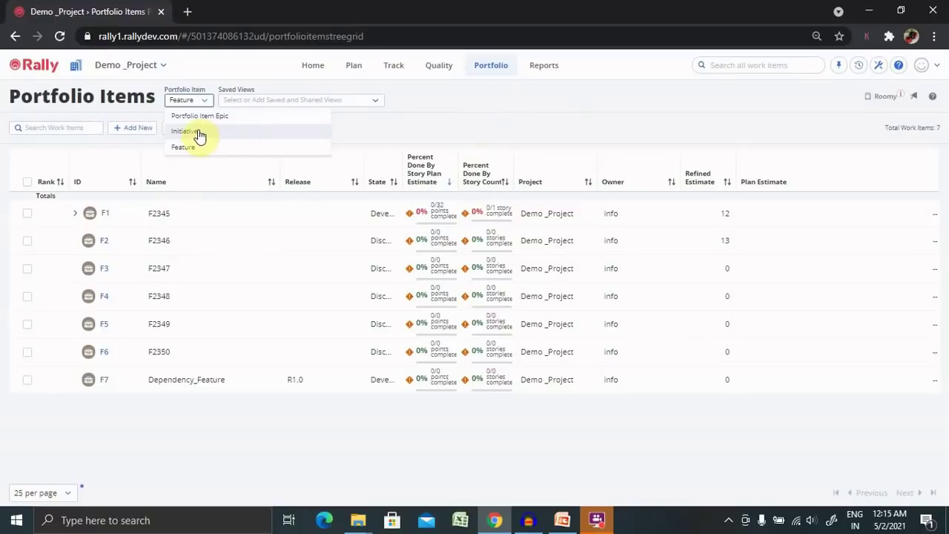
{"action": "left_click", "coordinate": [191, 151]}
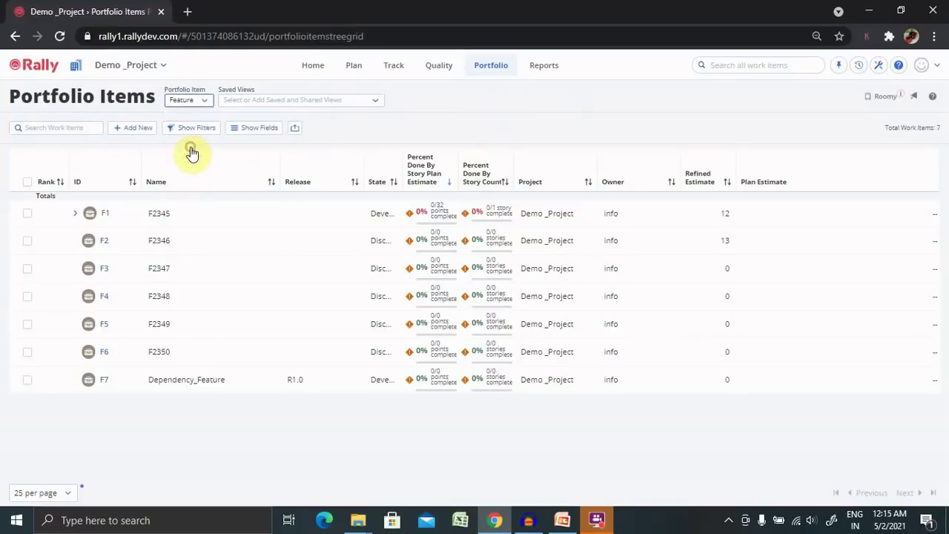
{"action": "left_click", "coordinate": [136, 130]}
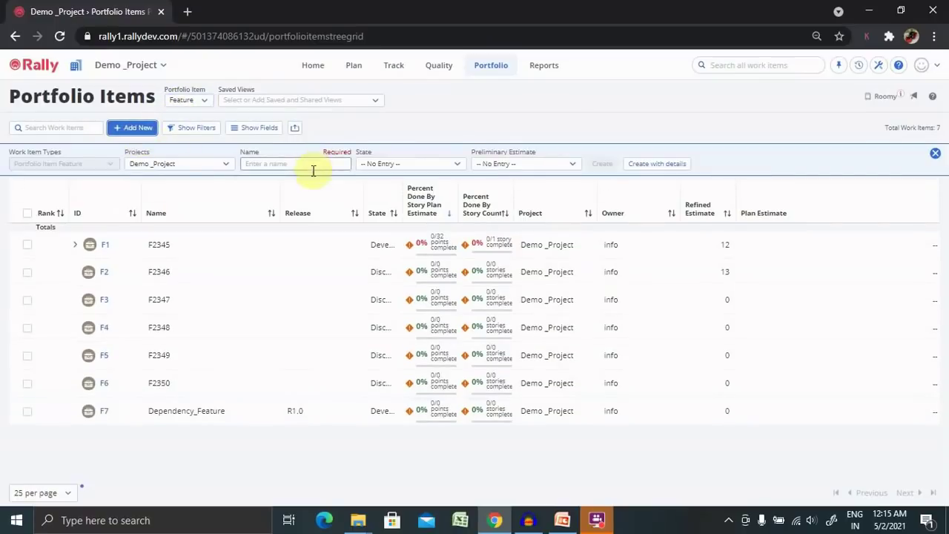
{"action": "left_click", "coordinate": [259, 167]}
In the detailed new-feature form, enter the name Portfolio_ITEM_Demo.
{"action": "left_click", "coordinate": [656, 164]}
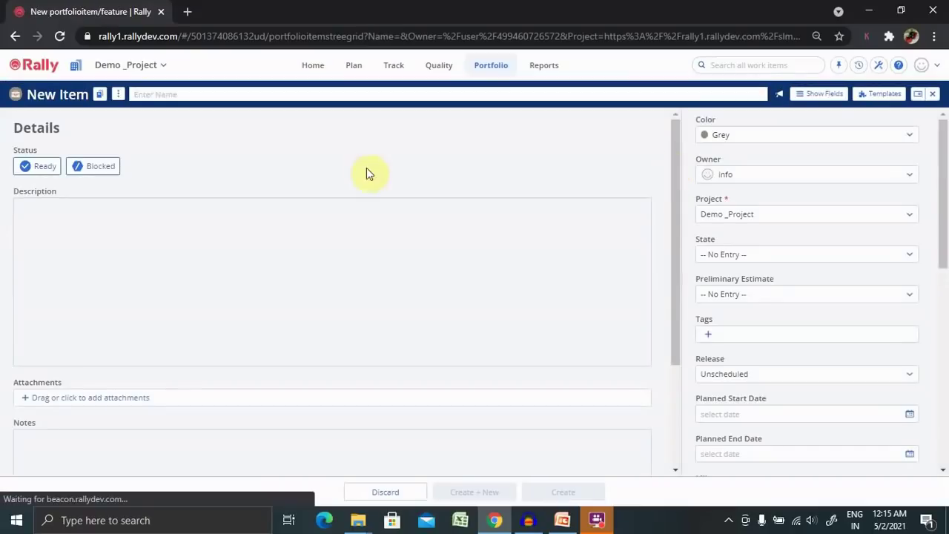
{"action": "left_click", "coordinate": [312, 93]}
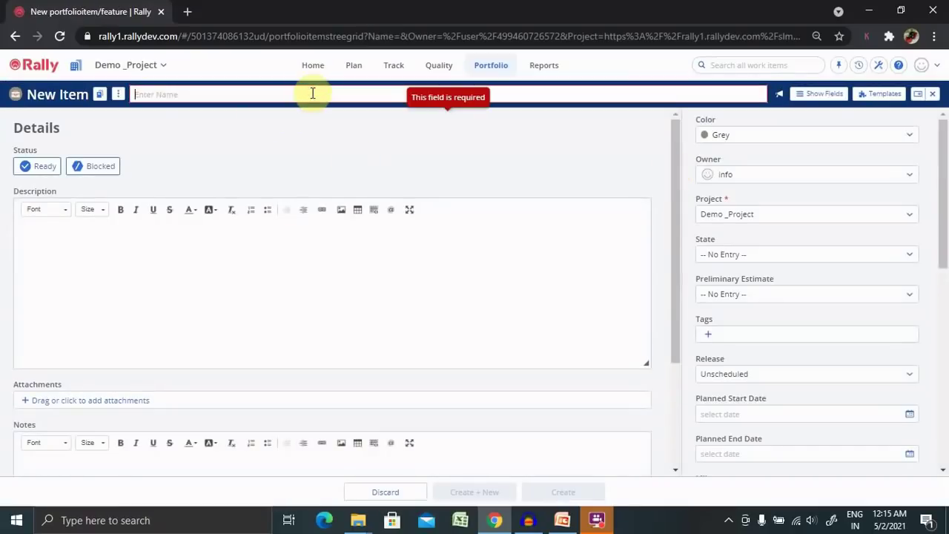
{"action": "type", "text": "Po"}
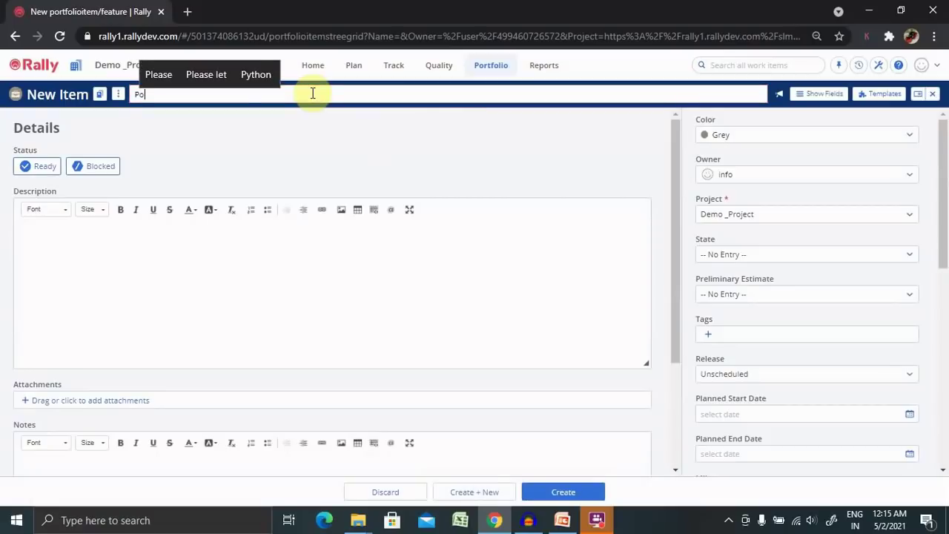
{"action": "type", "text": "rtf"}
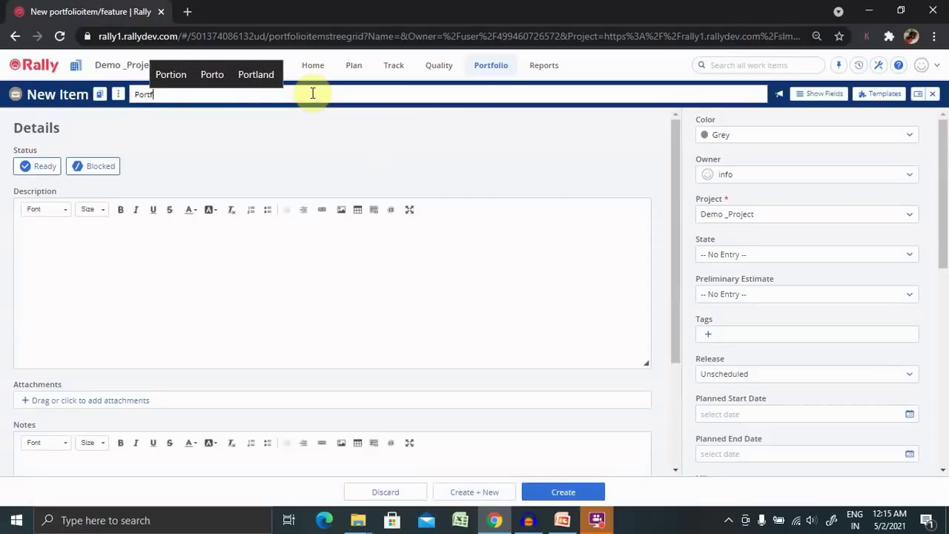
{"action": "type", "text": "olio_"}
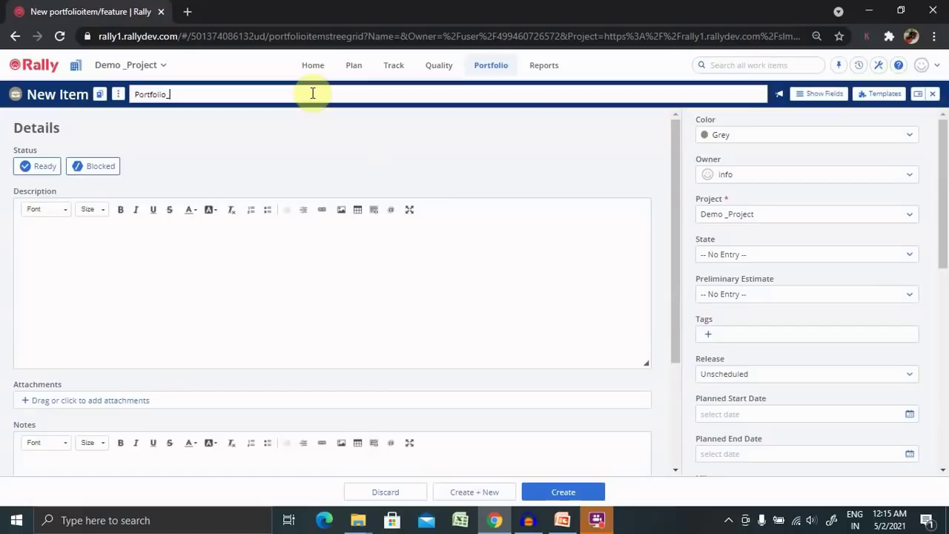
{"action": "type", "text": "ITEM"}
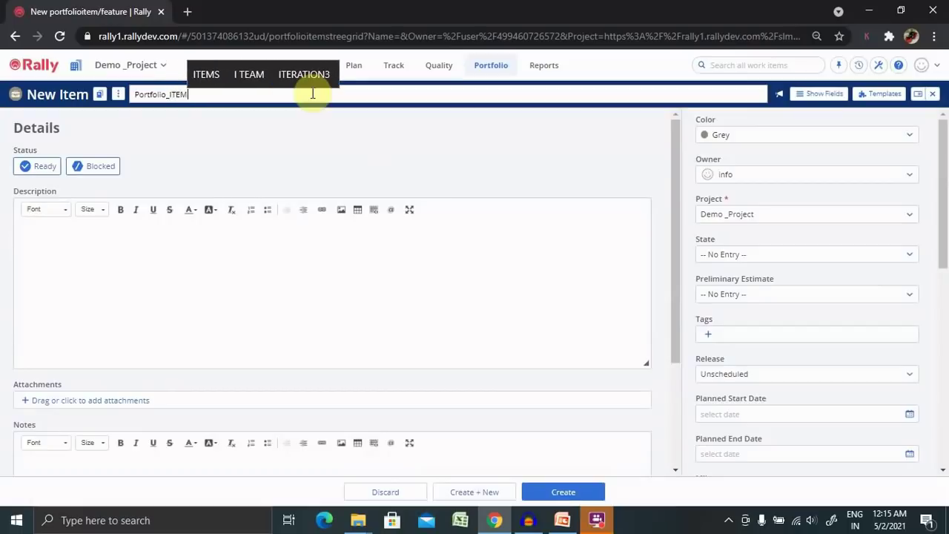
{"action": "type", "text": "_Den"}
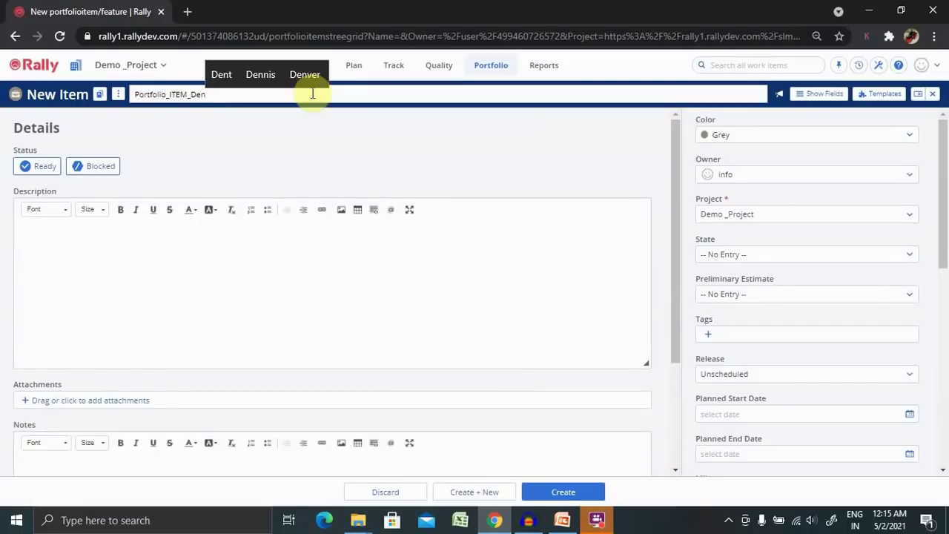
{"action": "key", "text": "BackSpace"}
{"action": "type", "text": "mo"}
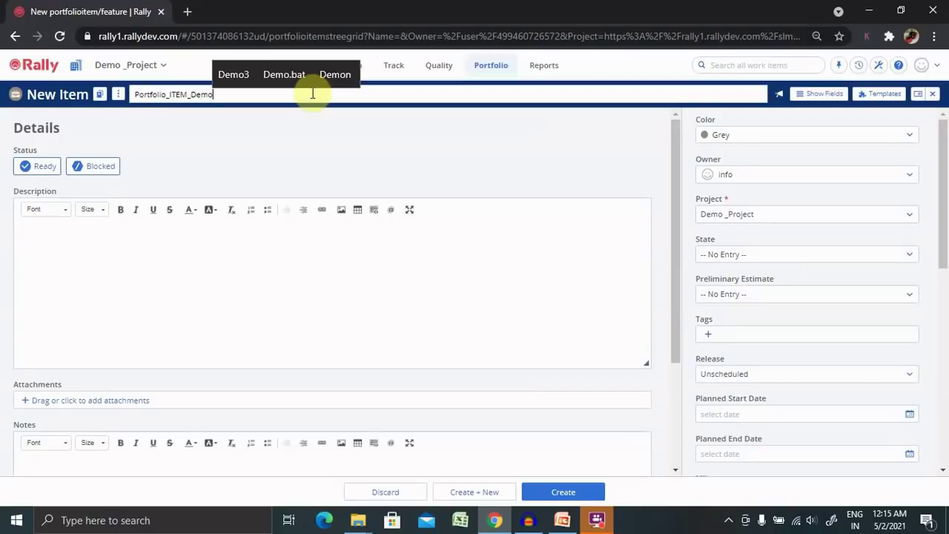
{"action": "left_click", "coordinate": [256, 312]}
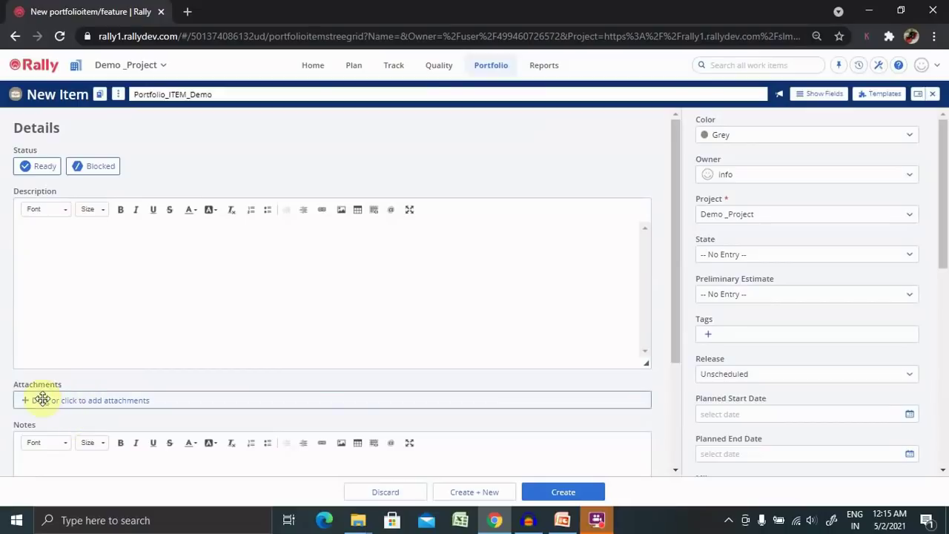
{"action": "mouse_move", "coordinate": [679, 294]}
{"action": "left_mouse_down"}
{"action": "mouse_move", "coordinate": [673, 394]}
{"action": "mouse_move", "coordinate": [676, 284]}
{"action": "left_mouse_up"}
{"action": "scroll", "coordinate": [593, 356], "scroll_direction": "down", "scroll_amount": 2}
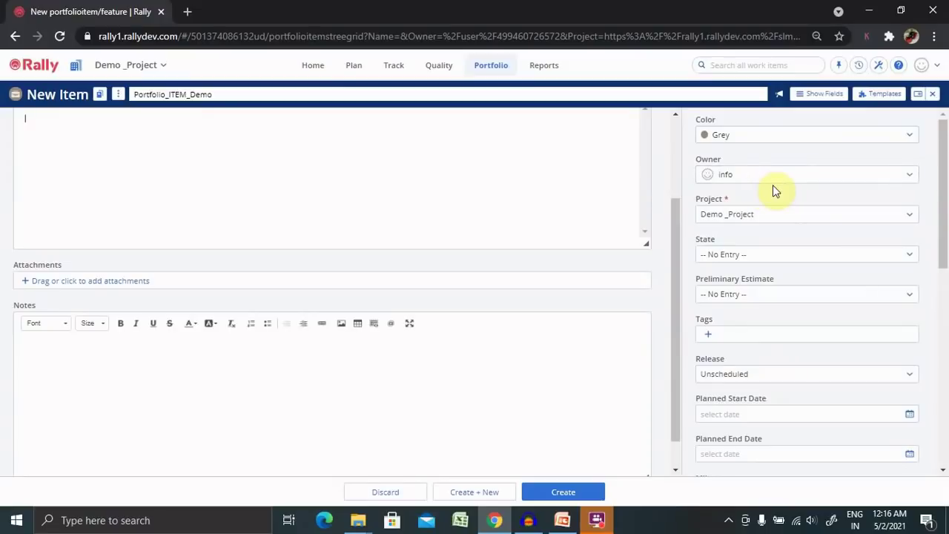
Choose Discovering for State and M for Preliminary Estimate on the new feature.
{"action": "left_click", "coordinate": [779, 256]}
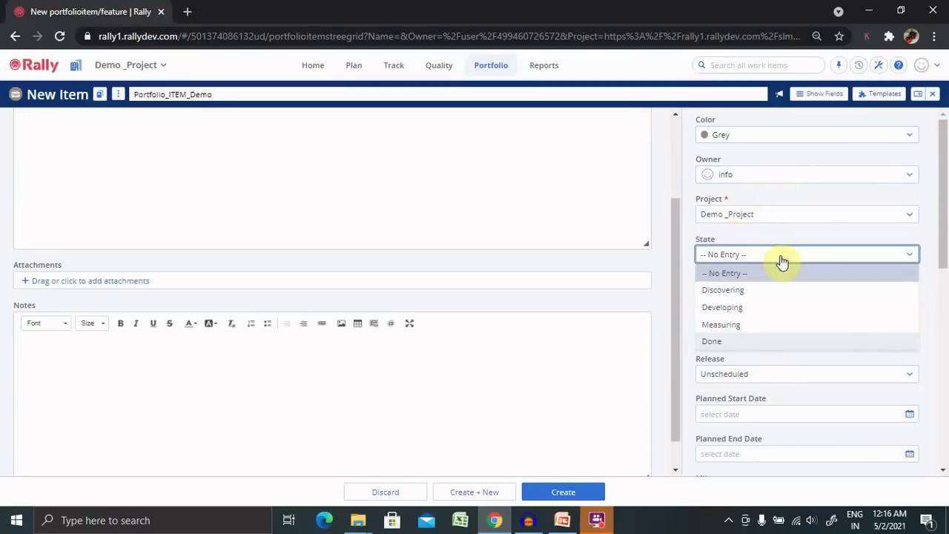
{"action": "left_click", "coordinate": [745, 294]}
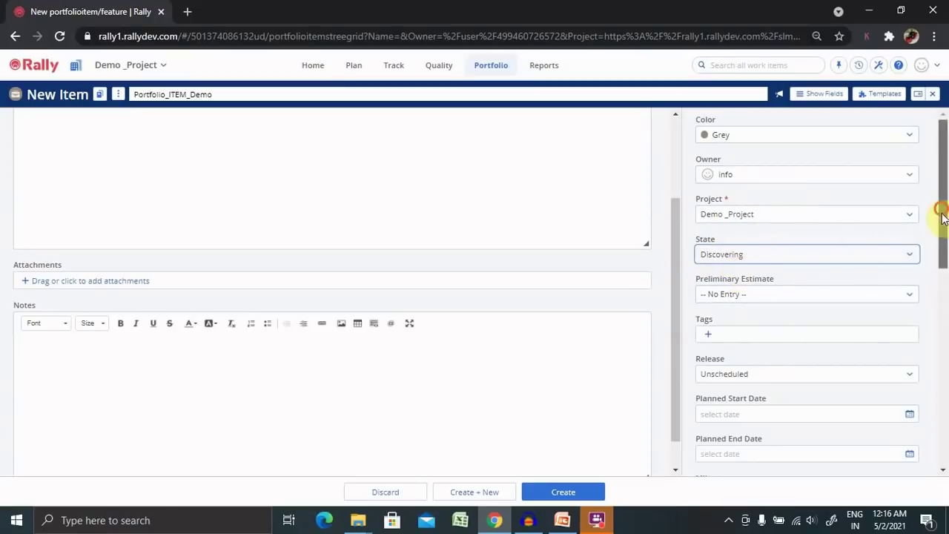
{"action": "left_click_drag", "start_coordinate": [939, 212], "coordinate": [940, 256]}
{"action": "left_click", "coordinate": [853, 185]}
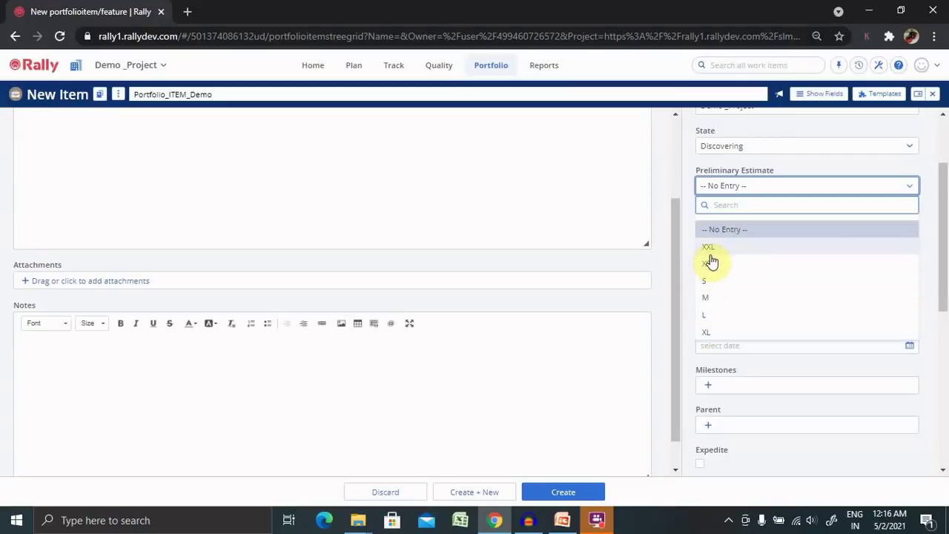
{"action": "left_click", "coordinate": [708, 300]}
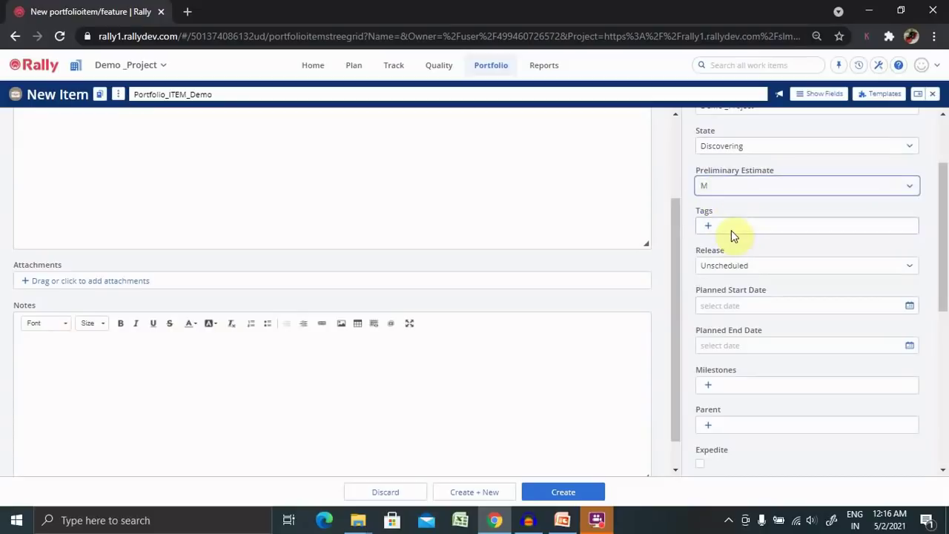
Assign the new feature to release V1.0.
{"action": "left_click", "coordinate": [827, 268]}
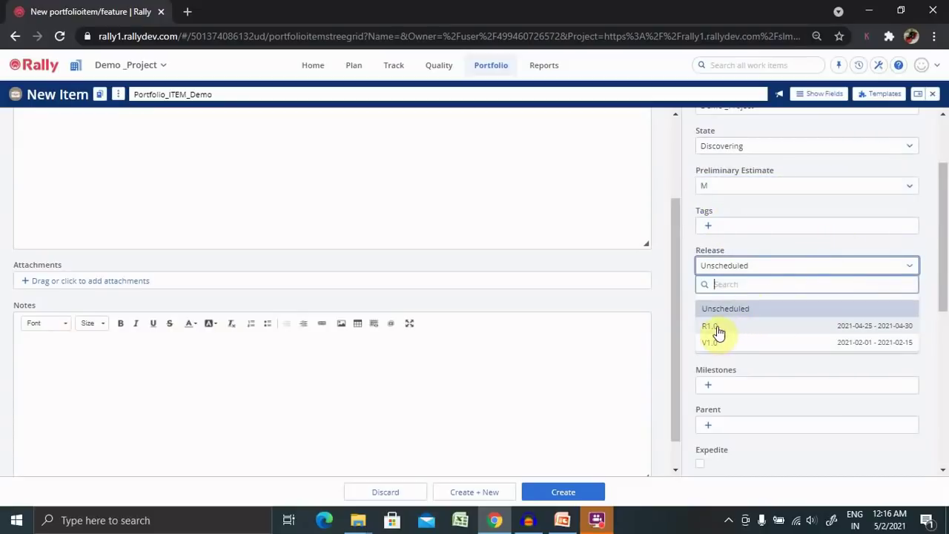
{"action": "left_click", "coordinate": [713, 342]}
{"action": "left_click_drag", "start_coordinate": [942, 238], "coordinate": [942, 275]}
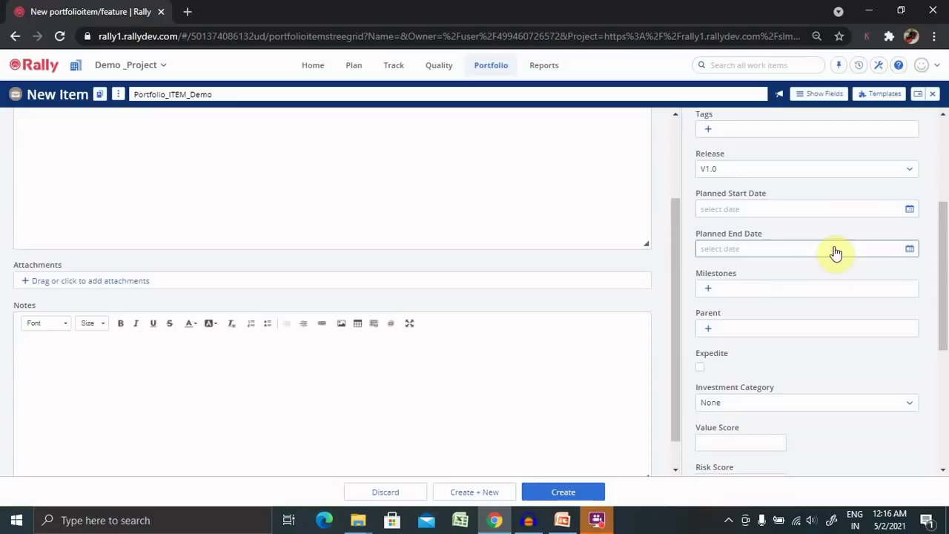
{"action": "left_click_drag", "start_coordinate": [941, 262], "coordinate": [945, 306]}
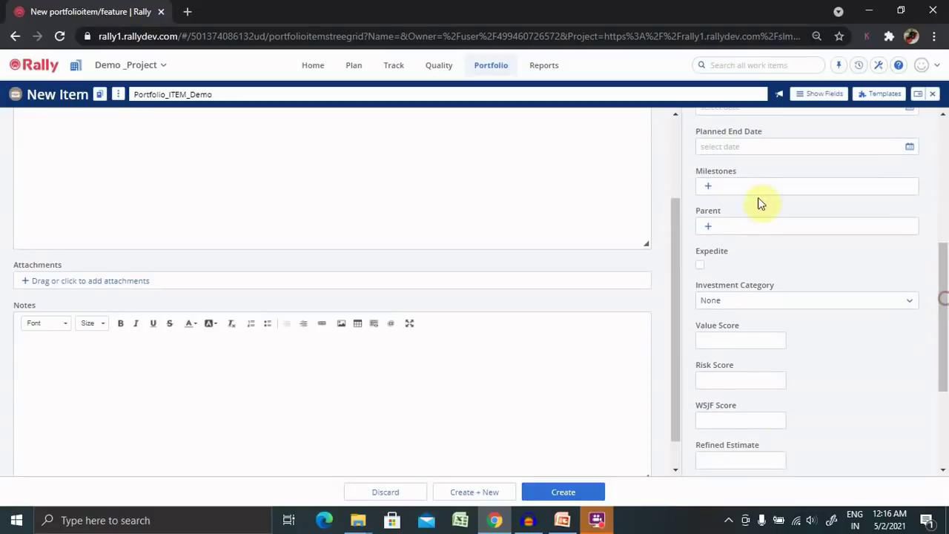
Leave Milestones empty and create the feature, which becomes F8.
{"action": "left_click", "coordinate": [709, 188]}
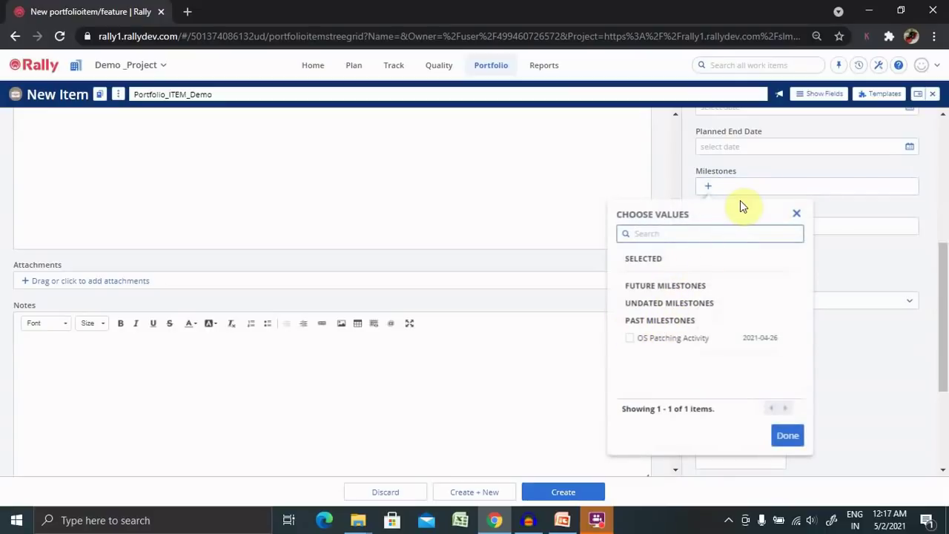
{"action": "left_click", "coordinate": [879, 206]}
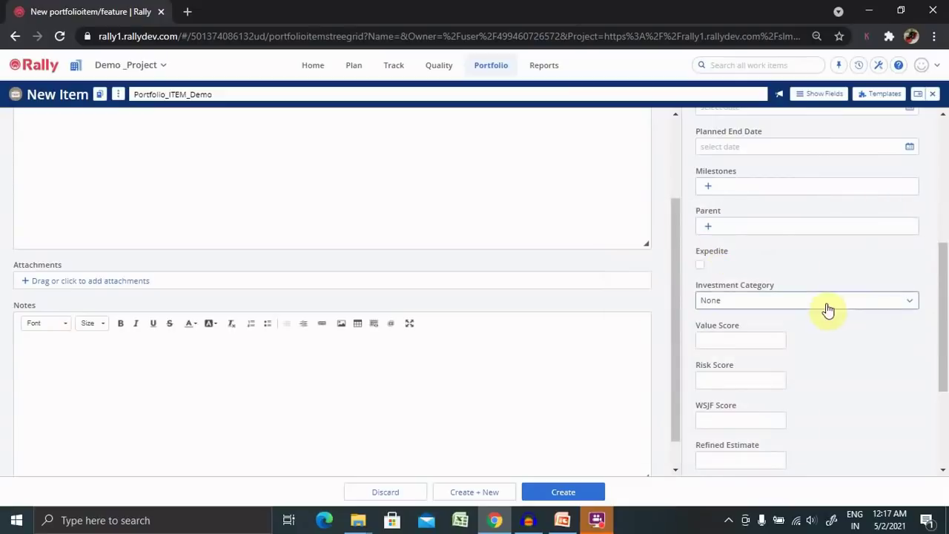
{"action": "left_click_drag", "start_coordinate": [942, 318], "coordinate": [944, 381]}
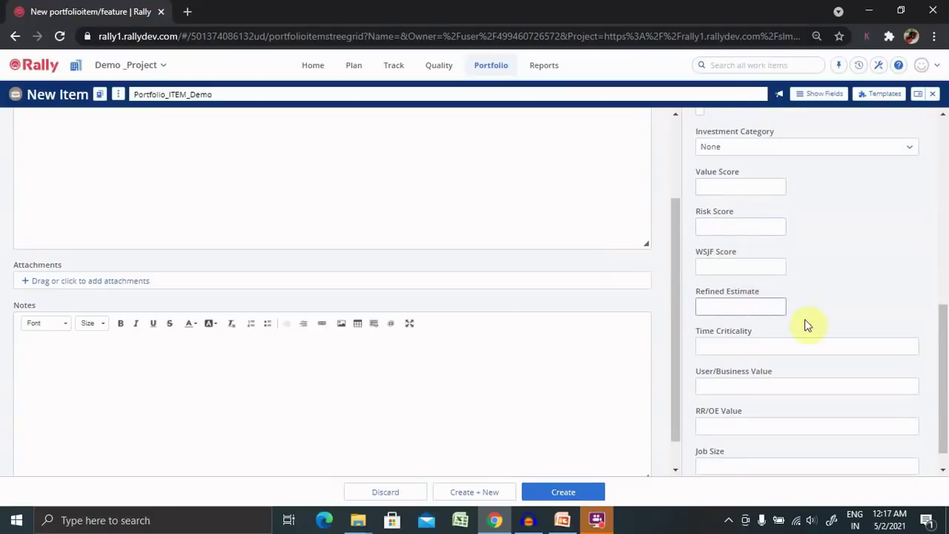
{"action": "left_click_drag", "start_coordinate": [946, 359], "coordinate": [942, 392]}
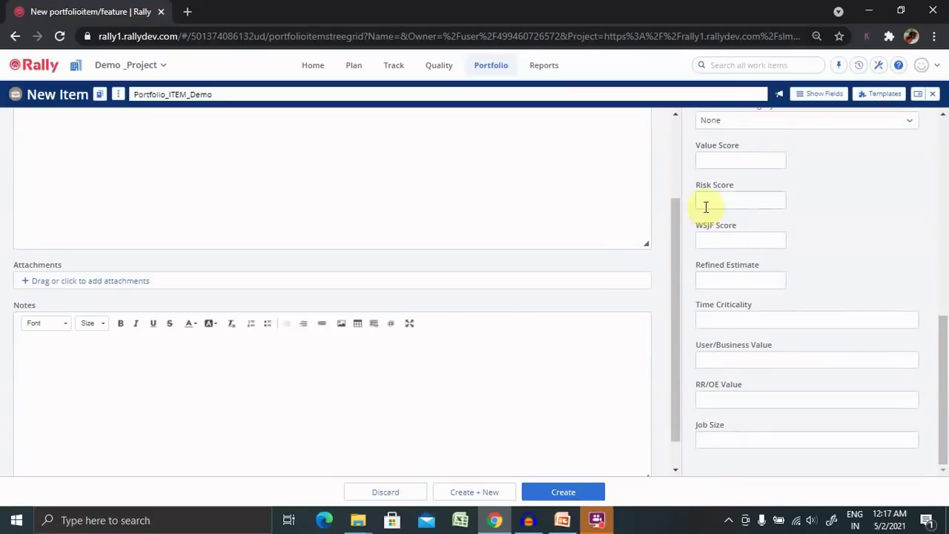
{"action": "left_click", "coordinate": [731, 160]}
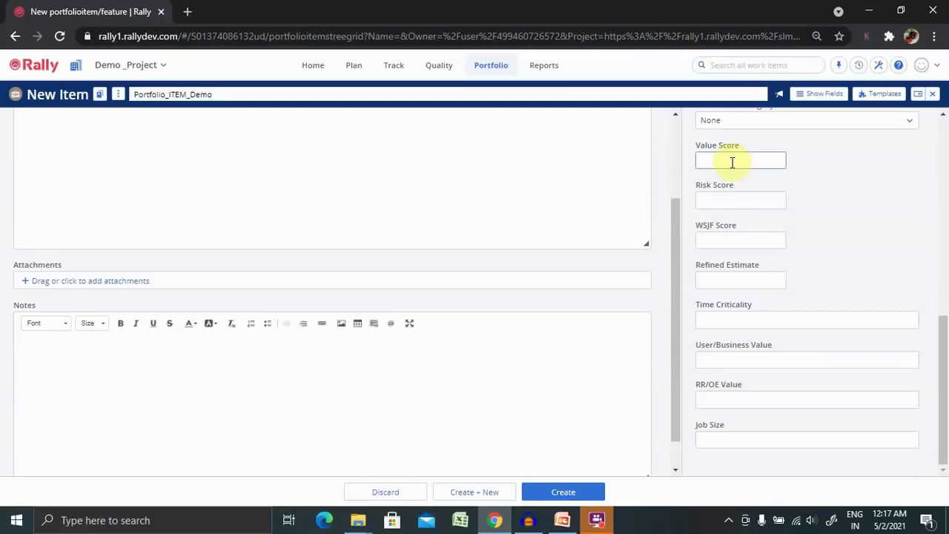
{"action": "left_click", "coordinate": [559, 491]}
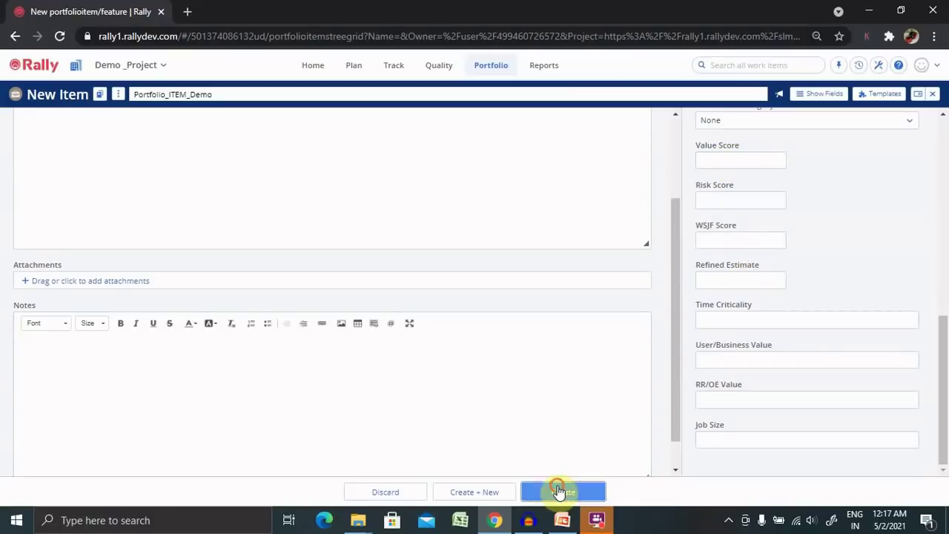
{"action": "left_click", "coordinate": [558, 491]}
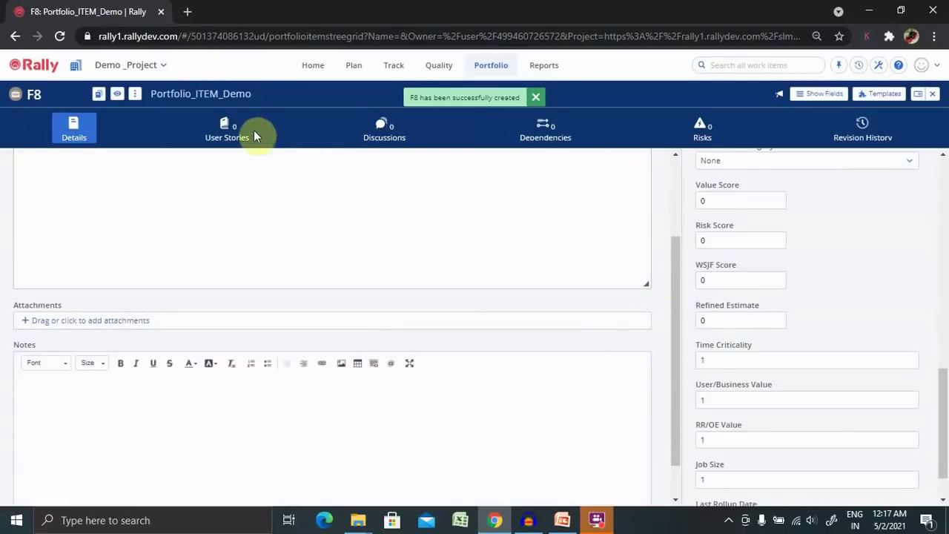
Reopen the Portfolio Items grid and switch its item type to Initiative.
{"action": "left_click", "coordinate": [490, 68]}
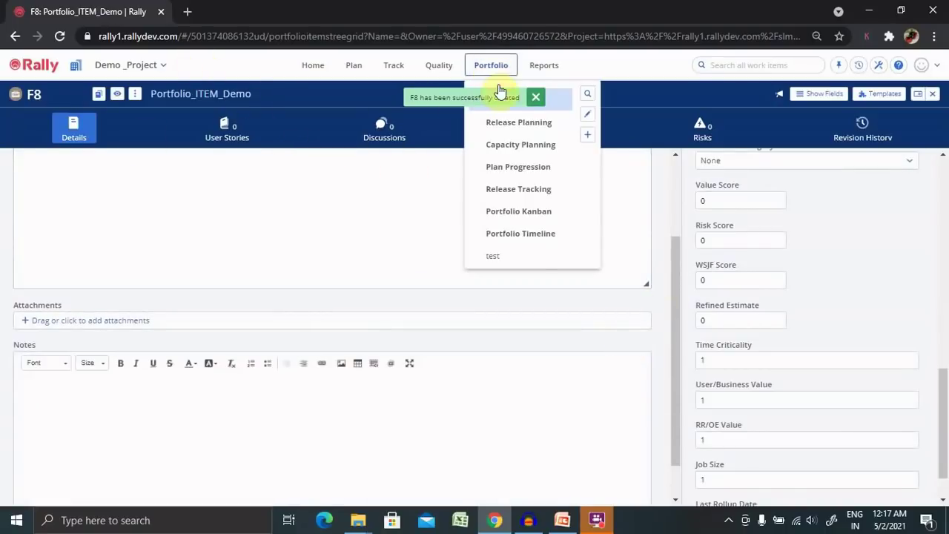
{"action": "left_click", "coordinate": [561, 96]}
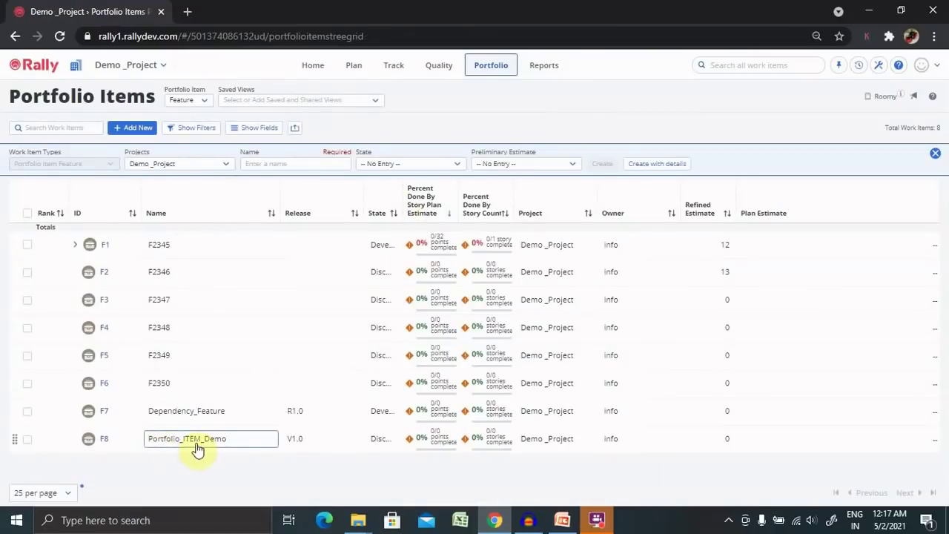
{"action": "left_click", "coordinate": [190, 101]}
{"action": "left_click", "coordinate": [194, 131]}
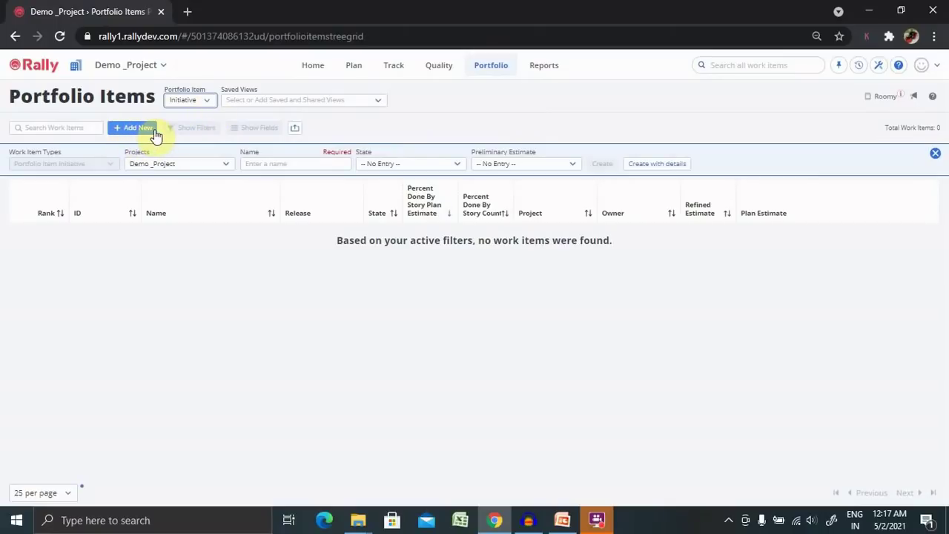
Switch the grid's item type to Portfolio Item Epic.
{"action": "left_click", "coordinate": [197, 103]}
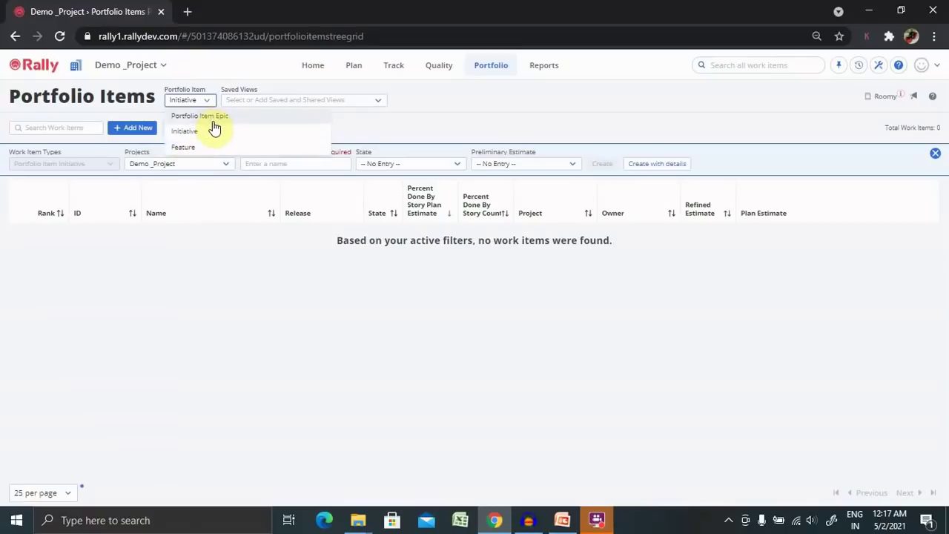
{"action": "left_click", "coordinate": [211, 117]}
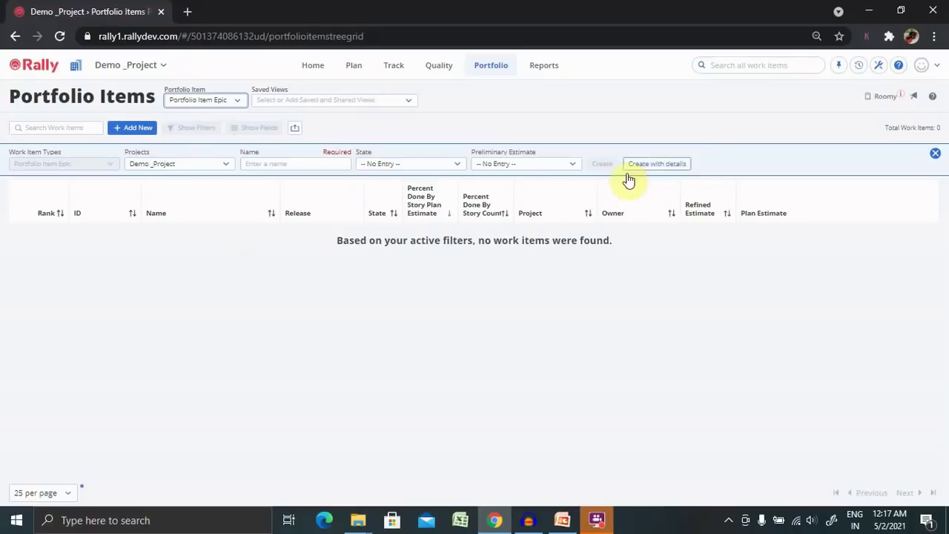
Add epic Epic_Demo inline with State Developing and Preliminary Estimate L, creating E1.
{"action": "left_click", "coordinate": [304, 164]}
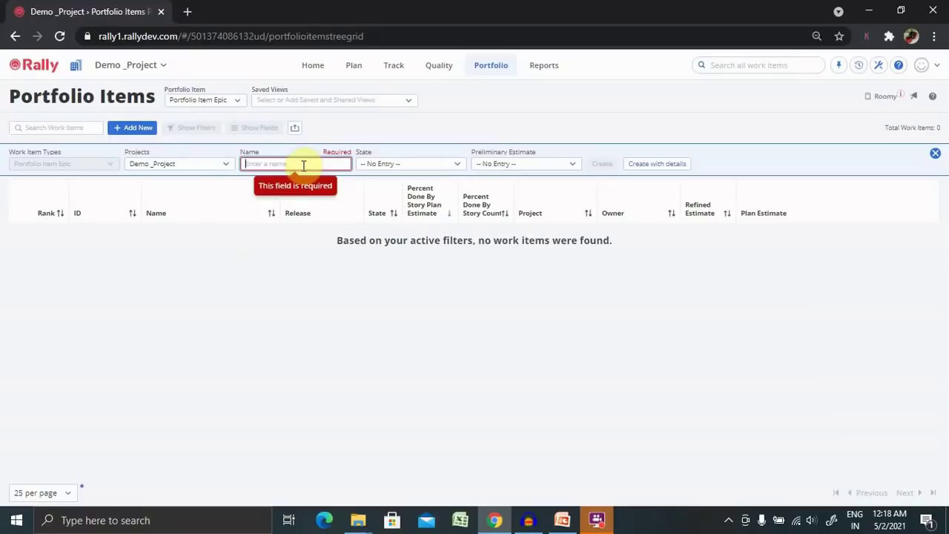
{"action": "type", "text": "Ep"}
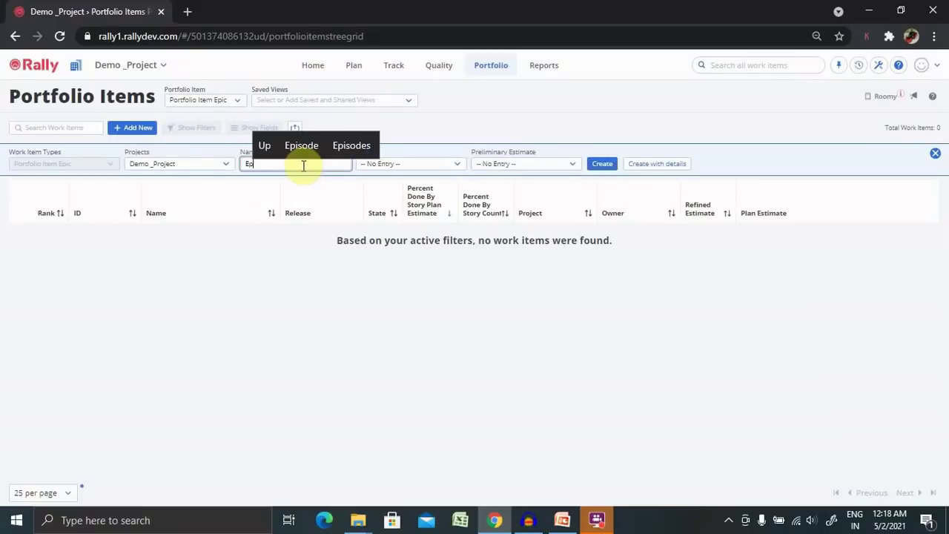
{"action": "type", "text": "ic_Demo"}
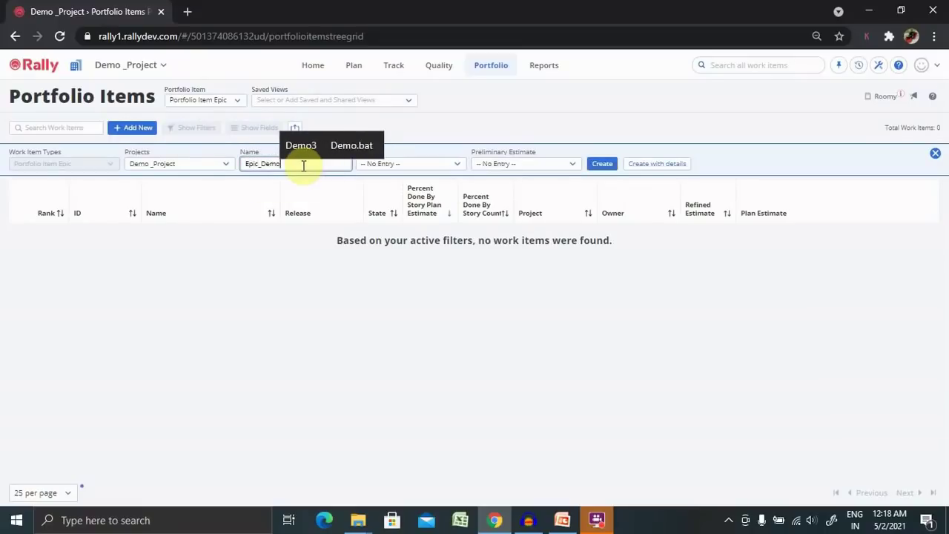
{"action": "left_click", "coordinate": [448, 163]}
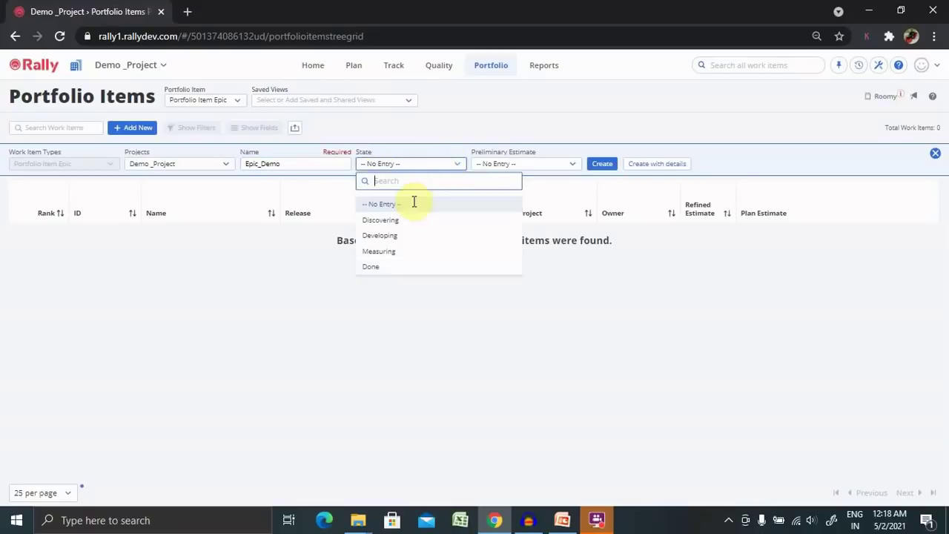
{"action": "left_click", "coordinate": [404, 237]}
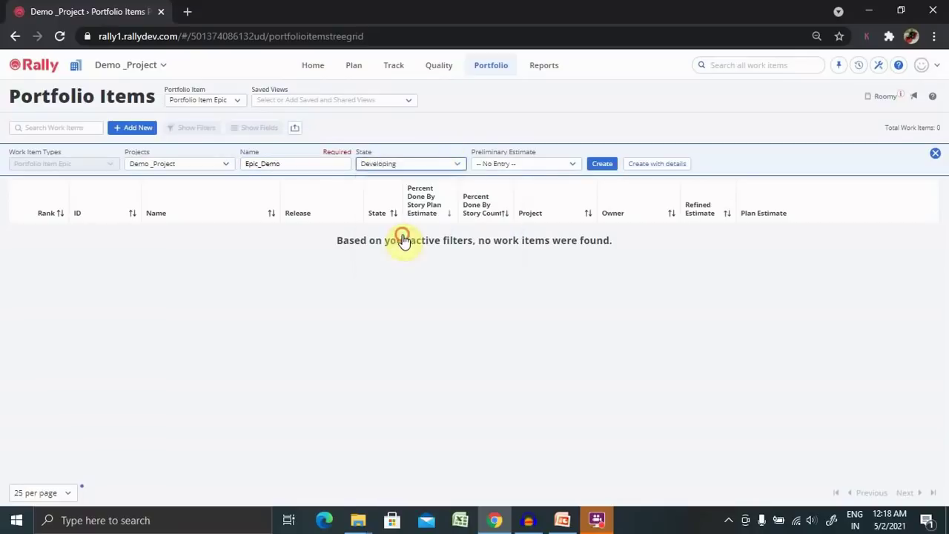
{"action": "left_click", "coordinate": [527, 164]}
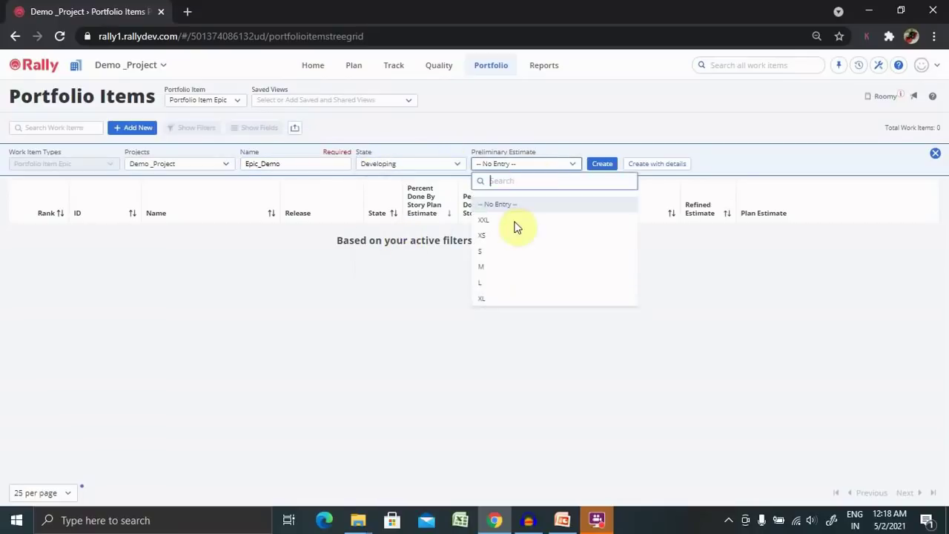
{"action": "left_click", "coordinate": [496, 290]}
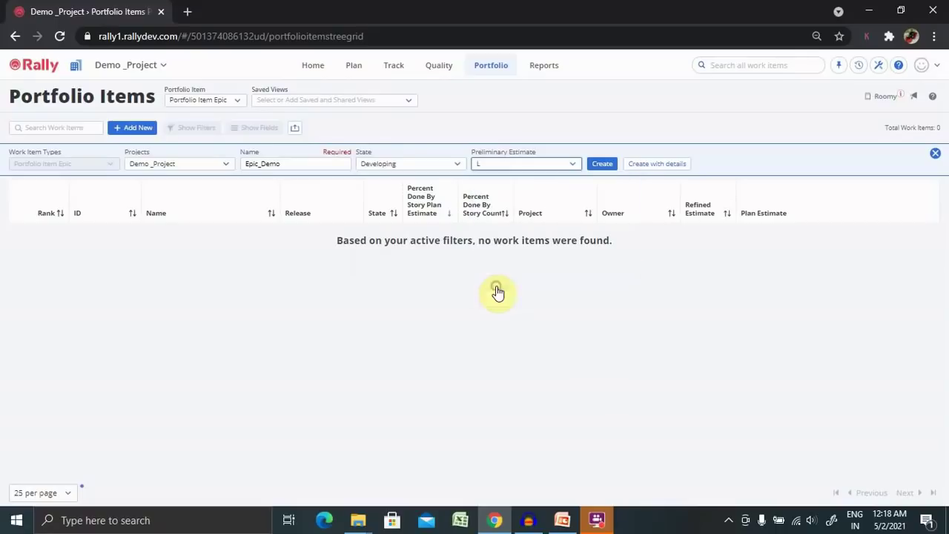
{"action": "left_click", "coordinate": [597, 164]}
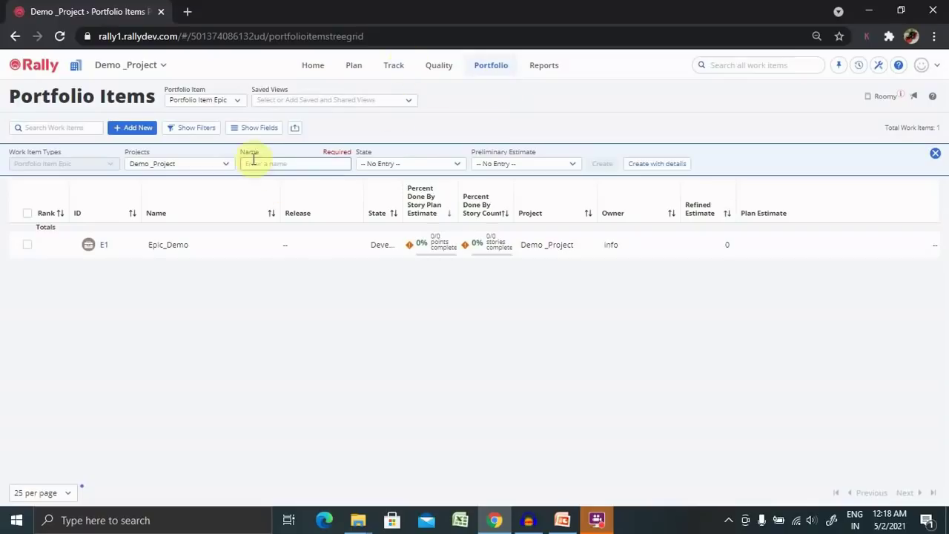
Show filters, switch the grid back to Feature, and add an Owner filter.
{"action": "left_click", "coordinate": [200, 137]}
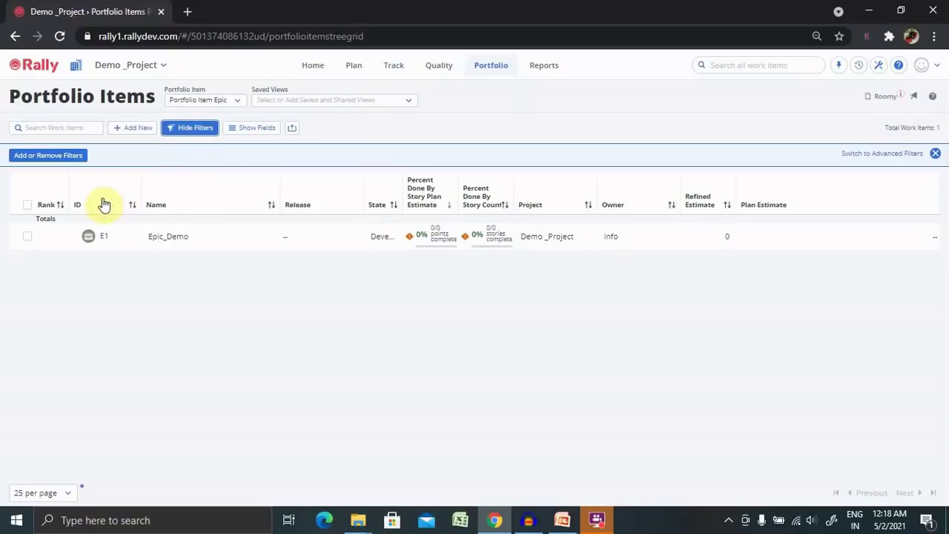
{"action": "left_click", "coordinate": [229, 103]}
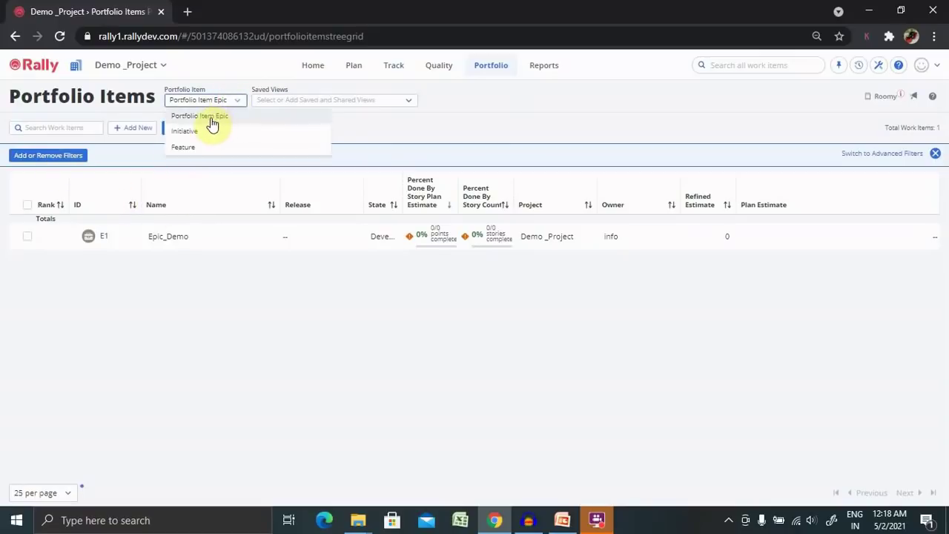
{"action": "left_click", "coordinate": [185, 149]}
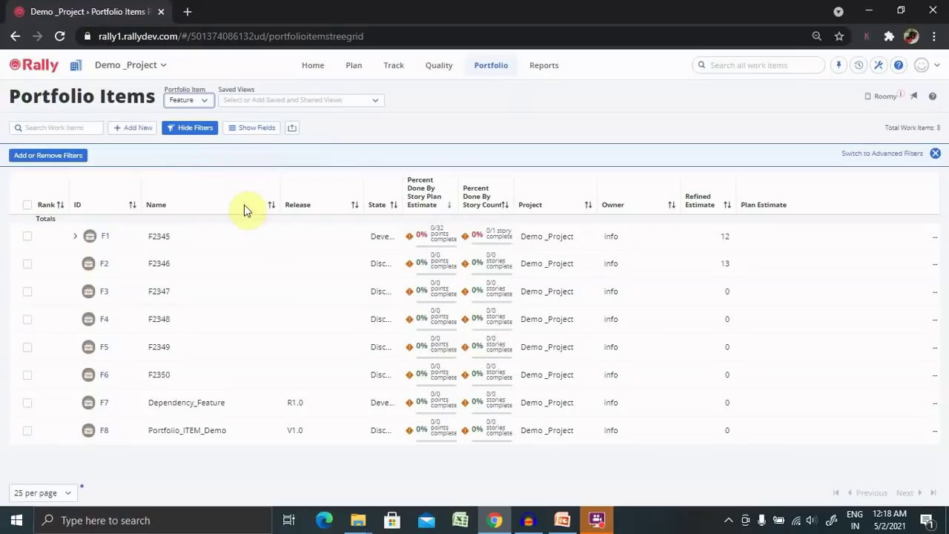
{"action": "left_click", "coordinate": [77, 158]}
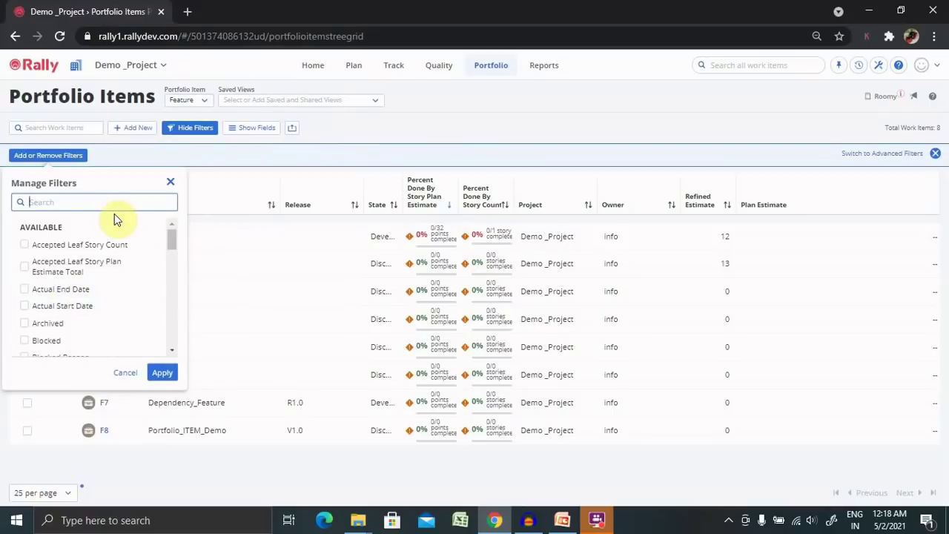
{"action": "type", "text": "own"}
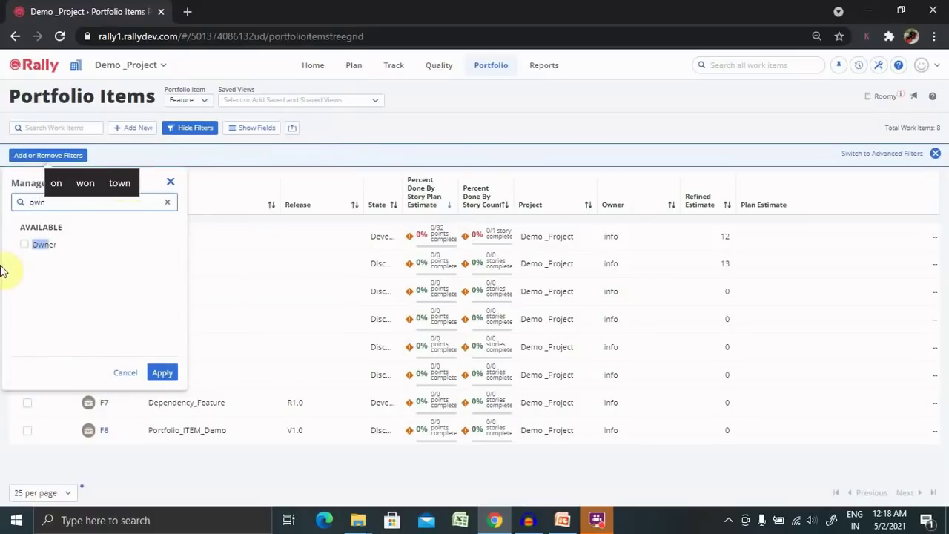
{"action": "left_click", "coordinate": [25, 244]}
{"action": "left_click", "coordinate": [159, 372]}
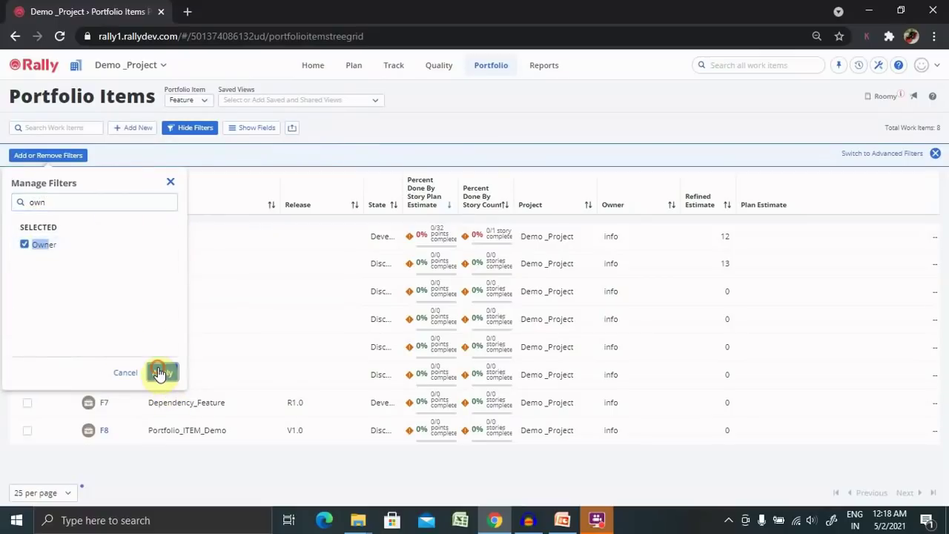
Set the Owner filter to the features' existing owner, listing all eight features.
{"action": "left_click", "coordinate": [94, 169]}
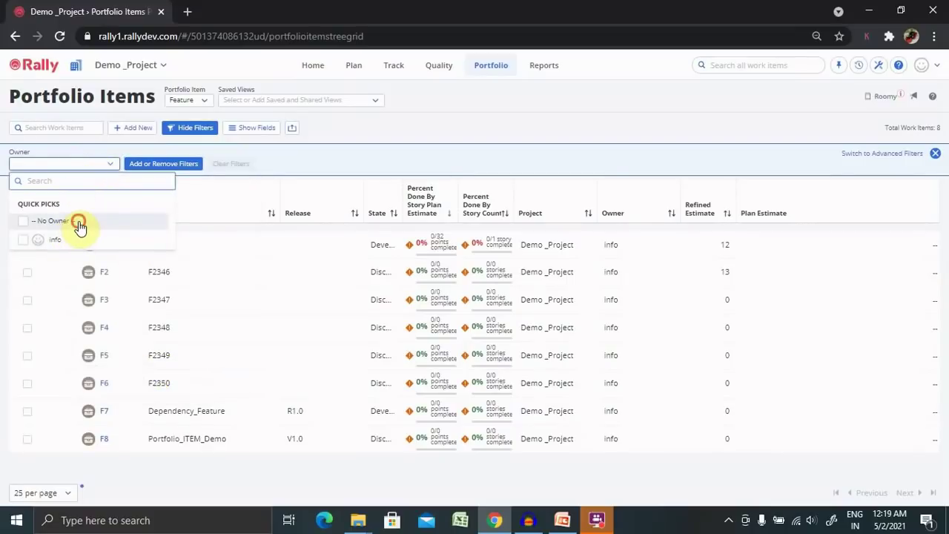
{"action": "left_click", "coordinate": [79, 226]}
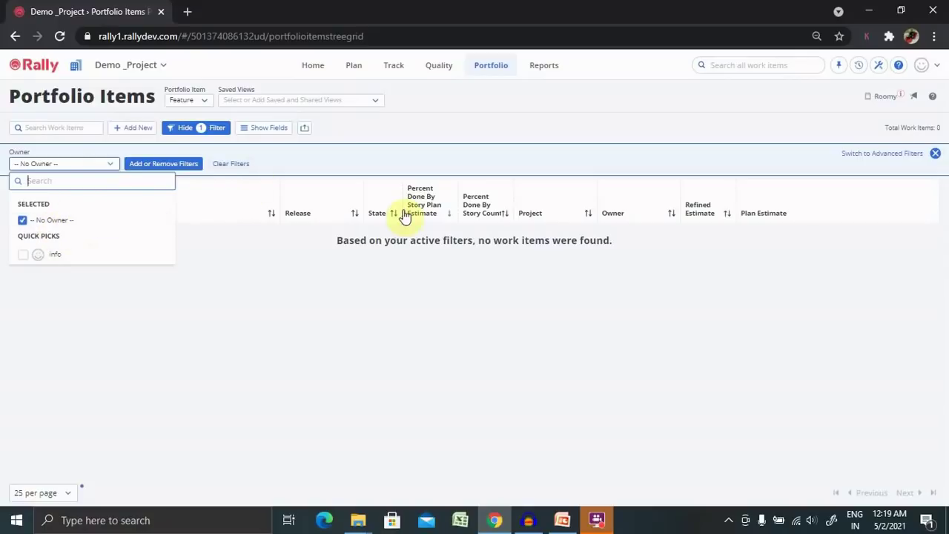
{"action": "left_click", "coordinate": [22, 220]}
{"action": "left_click", "coordinate": [23, 239]}
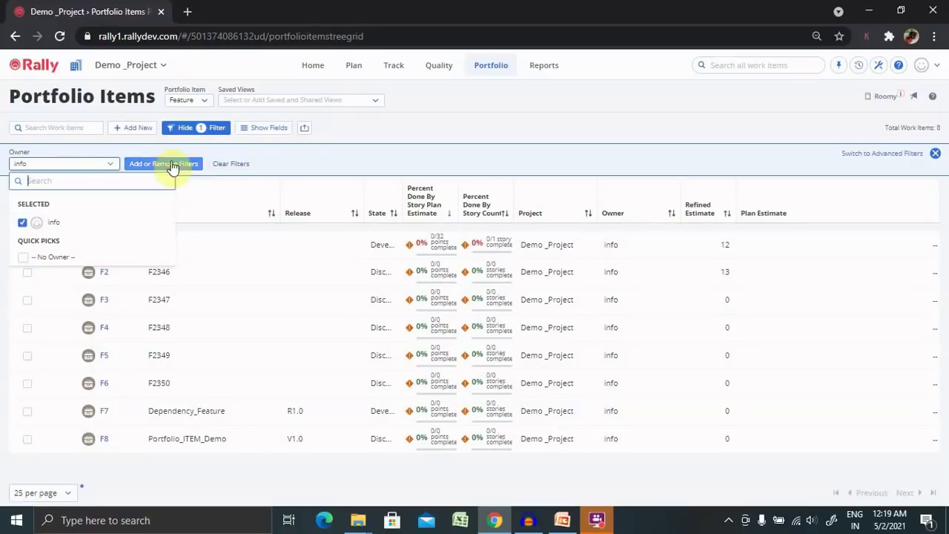
{"action": "left_click", "coordinate": [314, 162]}
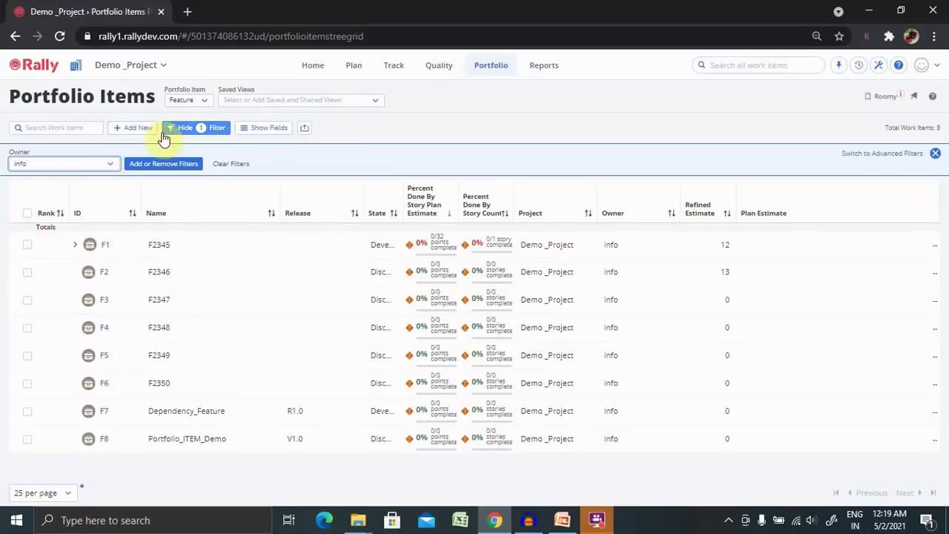
Clear the Owner filter value, then glance at the import/CSV download menu without using it.
{"action": "left_click", "coordinate": [229, 163]}
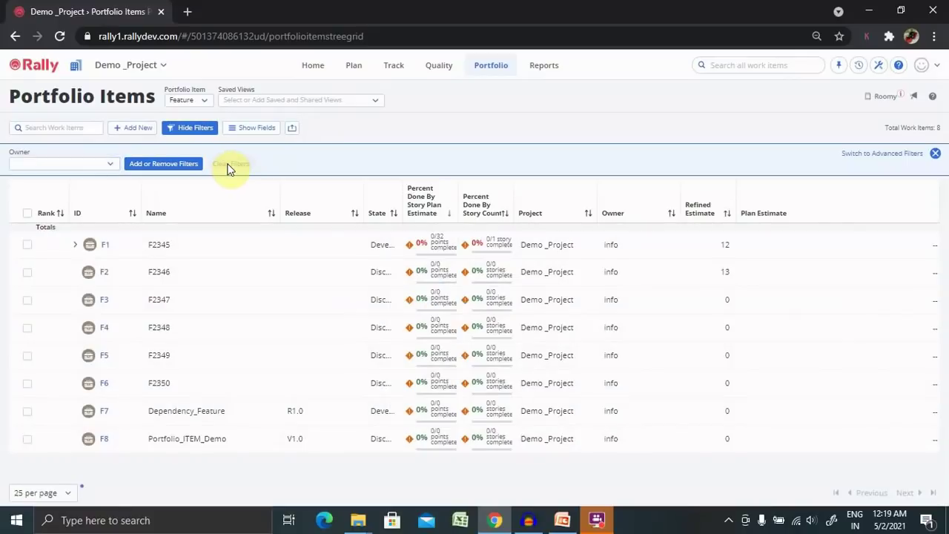
{"action": "left_click", "coordinate": [292, 128]}
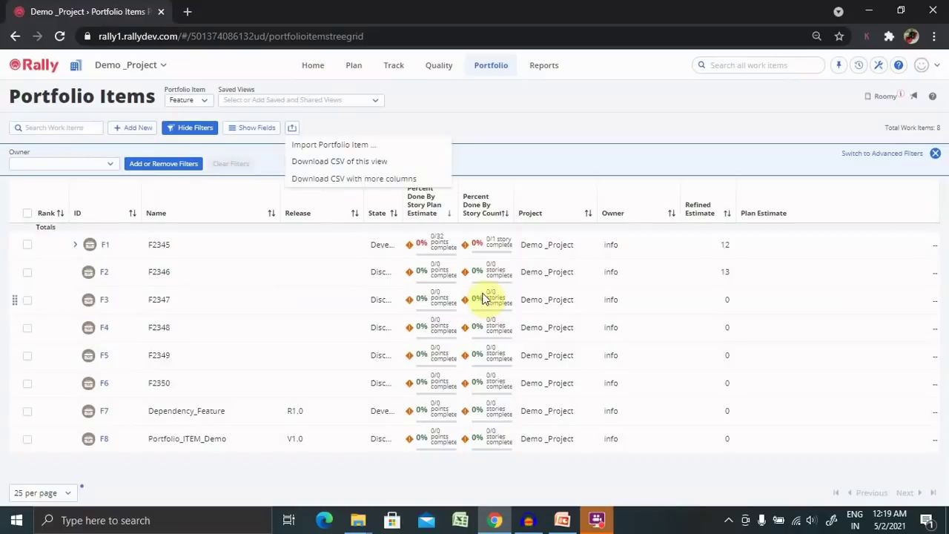
{"action": "left_click", "coordinate": [657, 158]}
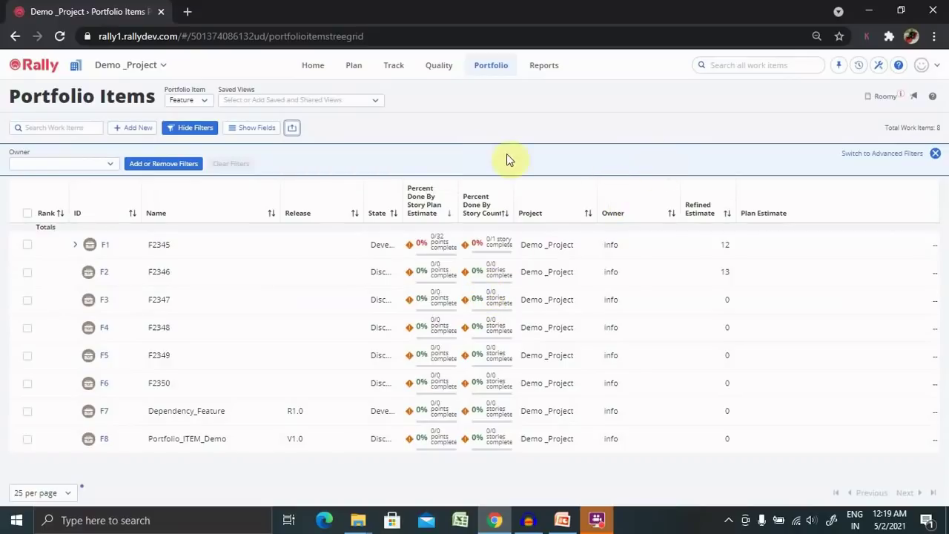
Search the fields for 'depe' and add the Dependencies column to the features grid.
{"action": "left_click", "coordinate": [252, 128]}
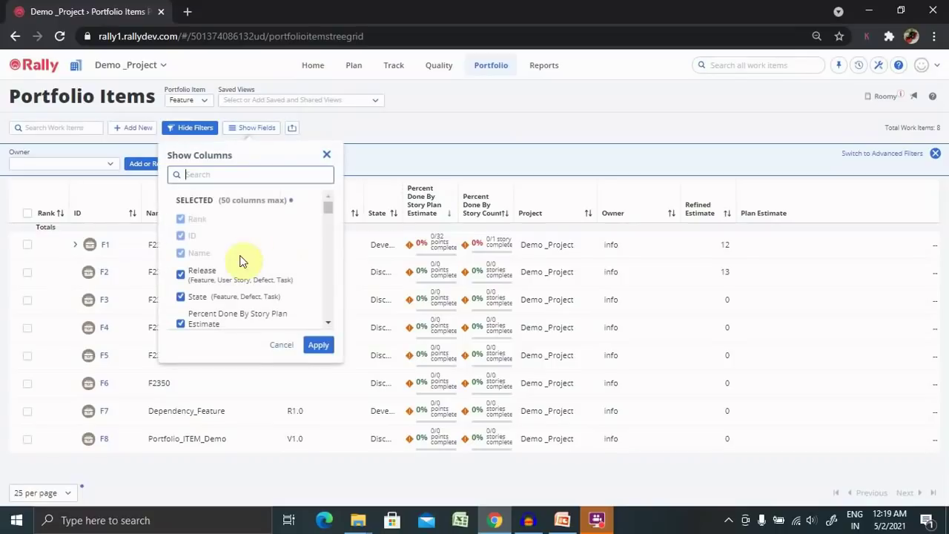
{"action": "type", "text": "deo"}
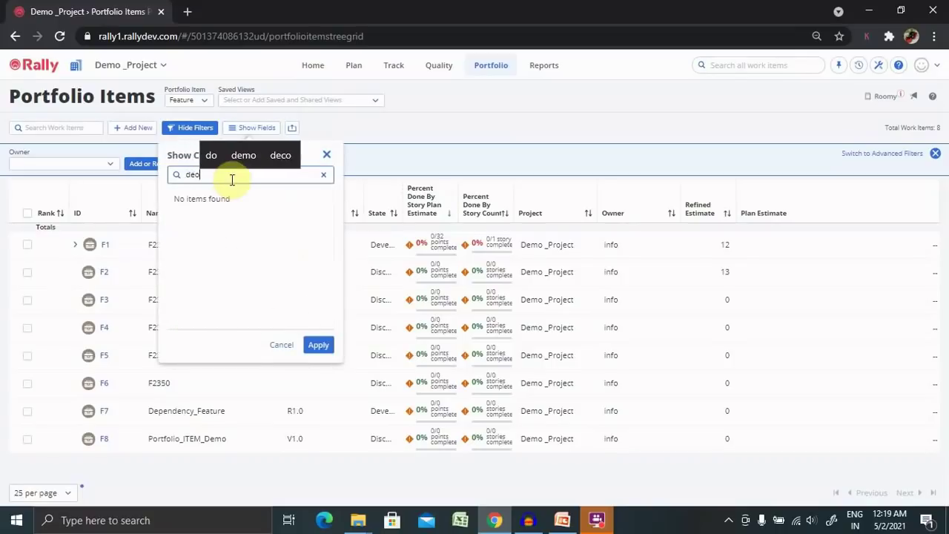
{"action": "key", "text": "BackSpace"}
{"action": "type", "text": "pe"}
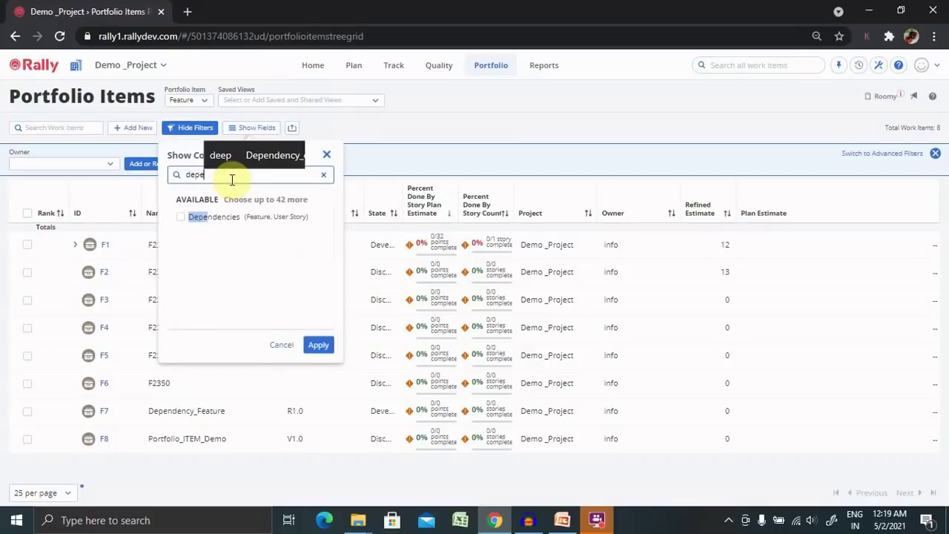
{"action": "left_click", "coordinate": [181, 218]}
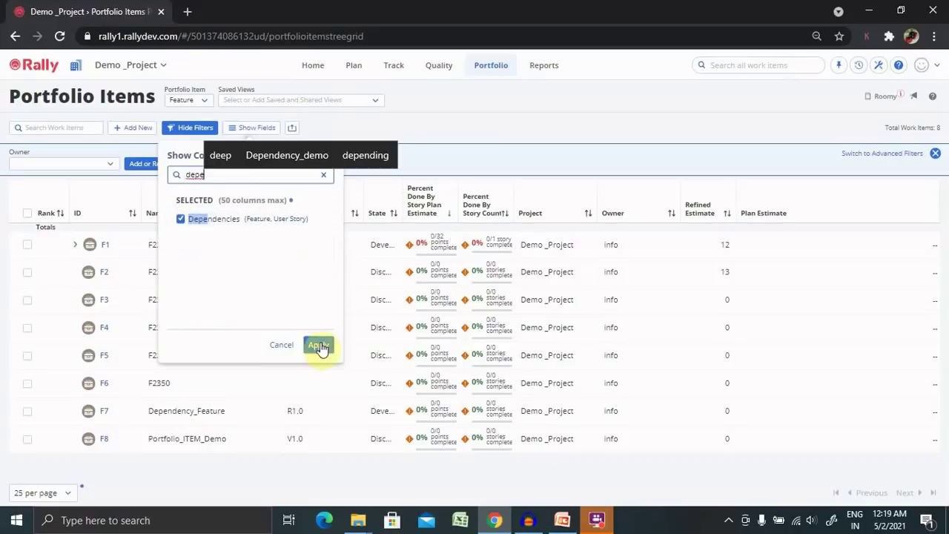
{"action": "left_click", "coordinate": [318, 348]}
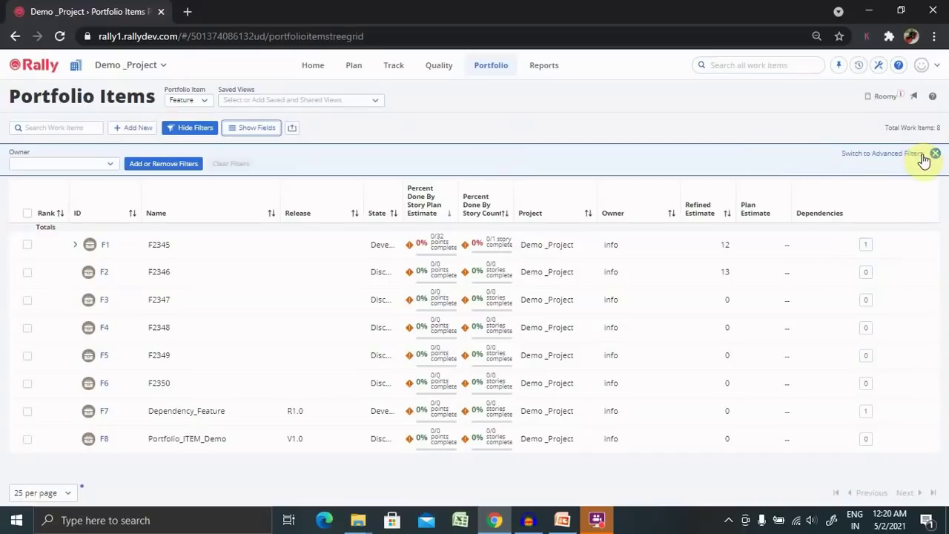
Show the Import Portfolio Item and CSV download menu beside Show Fields.
{"action": "left_click", "coordinate": [294, 129]}
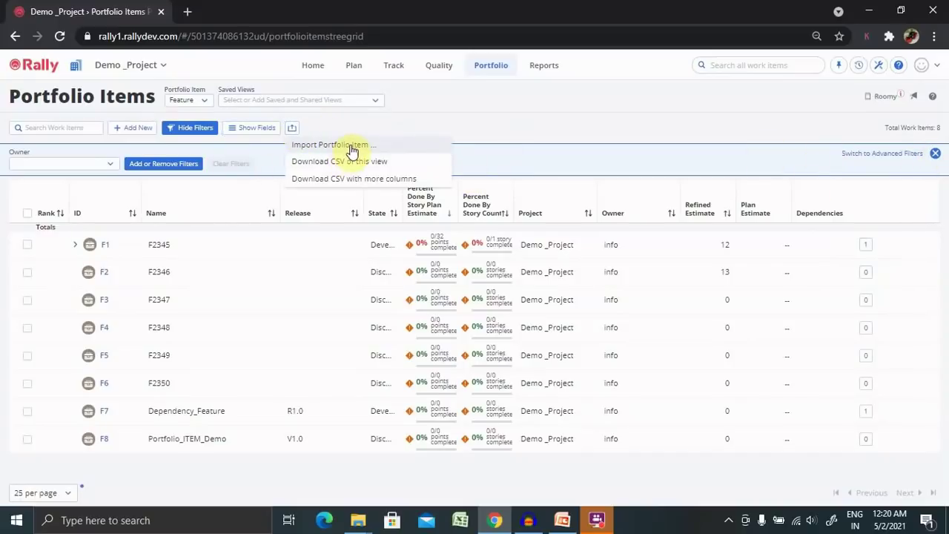